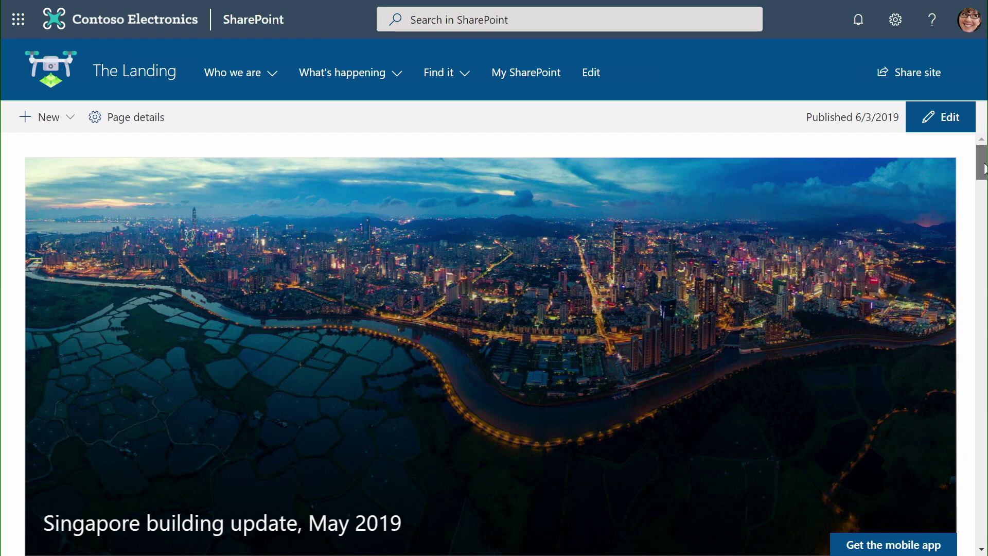
scroll(983, 168, down, 2)
scroll(982, 170, down, 3)
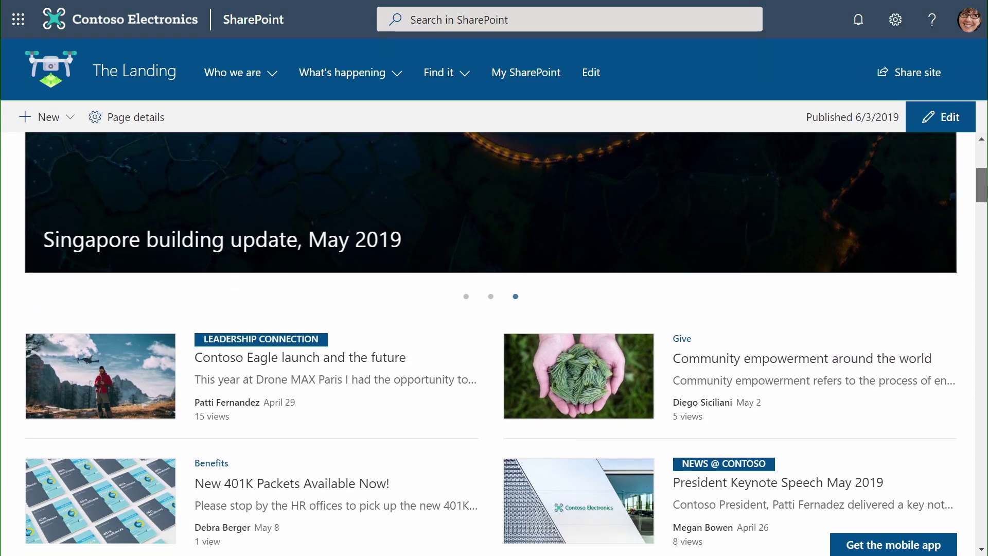
scroll(493, 340, down, 2)
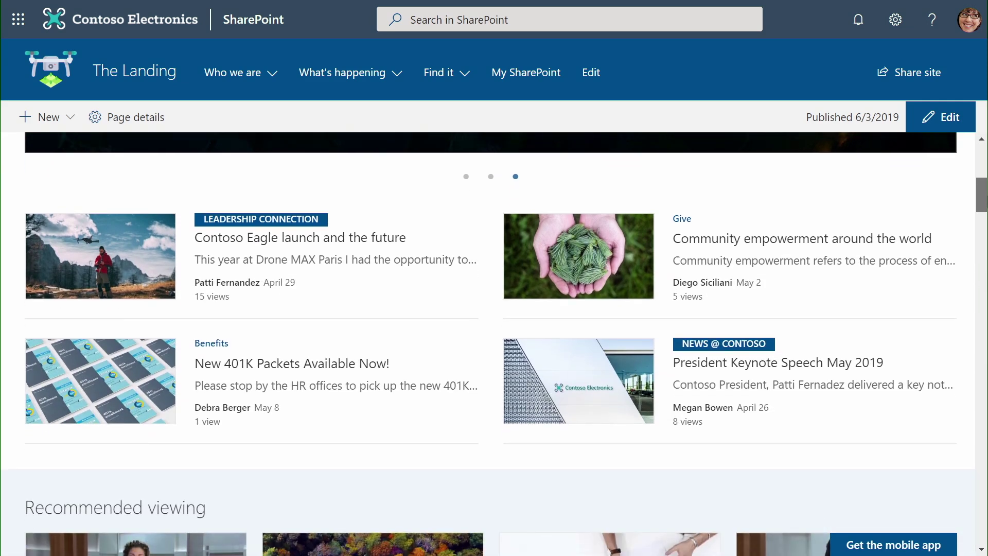
scroll(494, 340, down, 1)
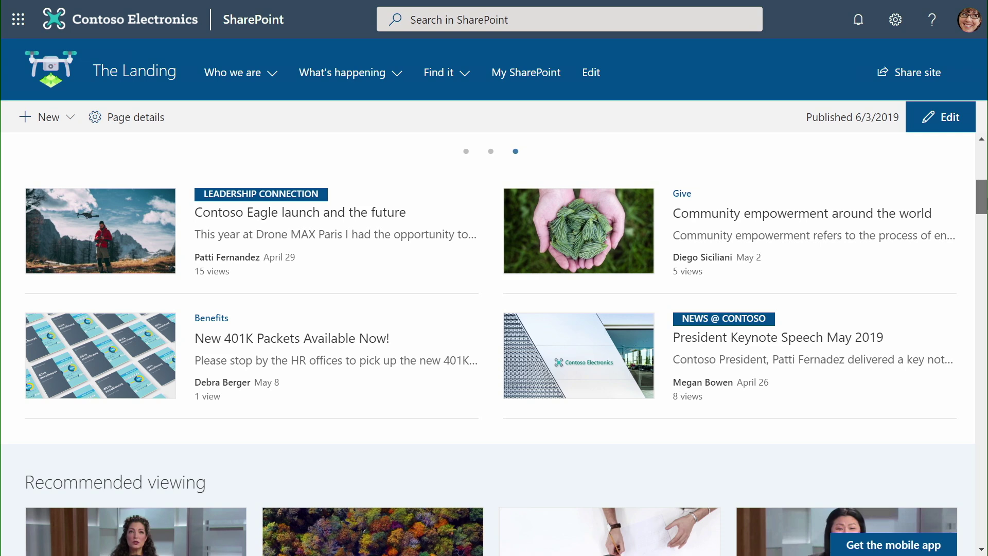
scroll(549, 324, down, 5)
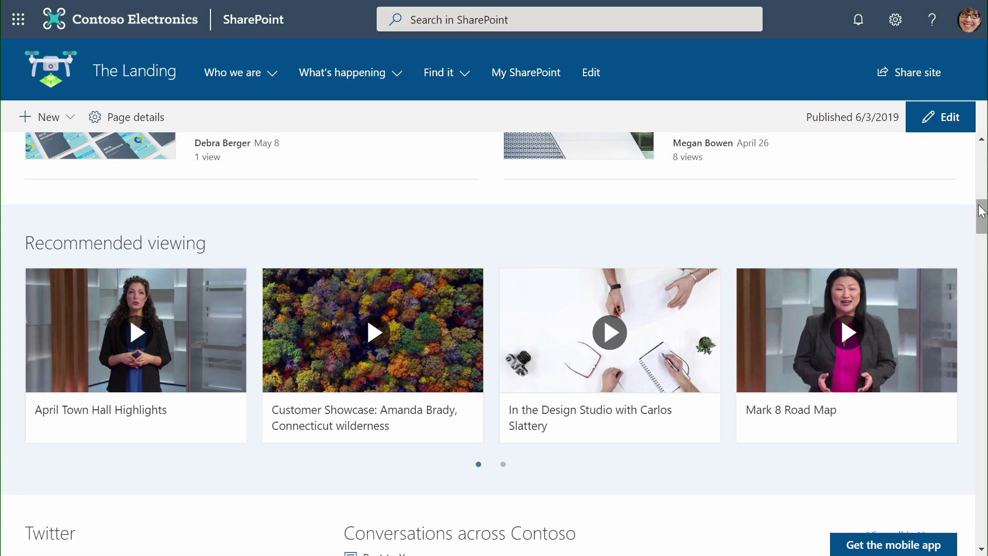
scroll(983, 226, down, 5)
scroll(984, 242, down, 3)
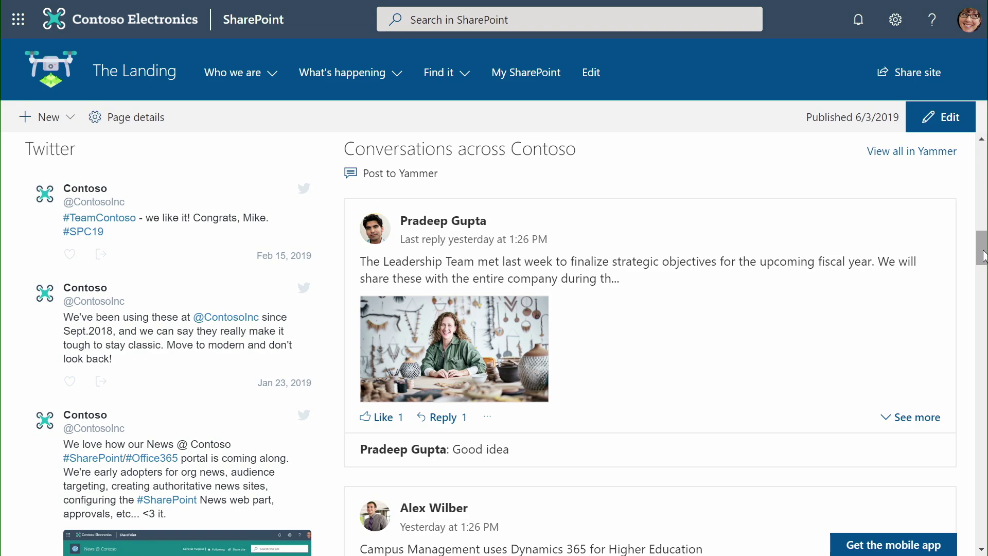
scroll(984, 256, down, 12)
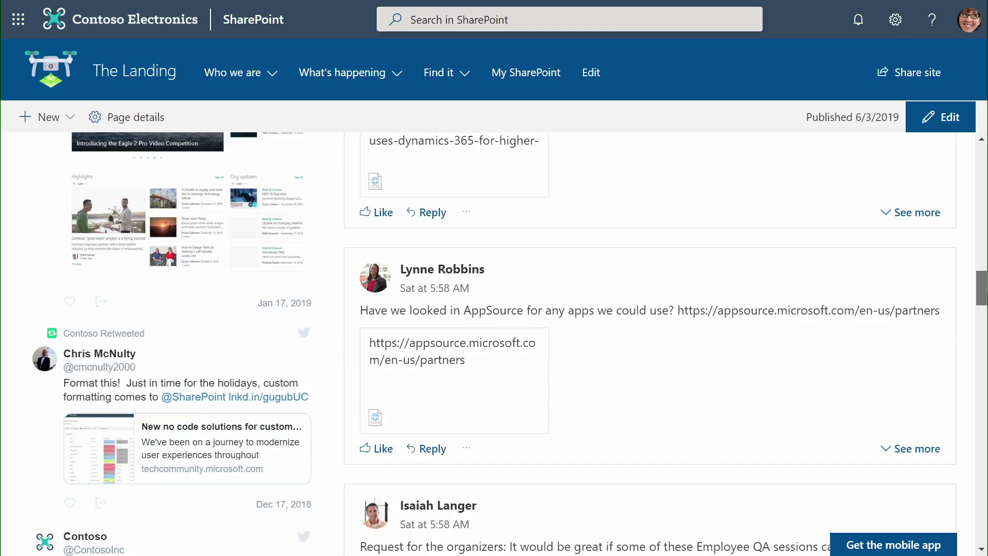
scroll(984, 256, down, 9)
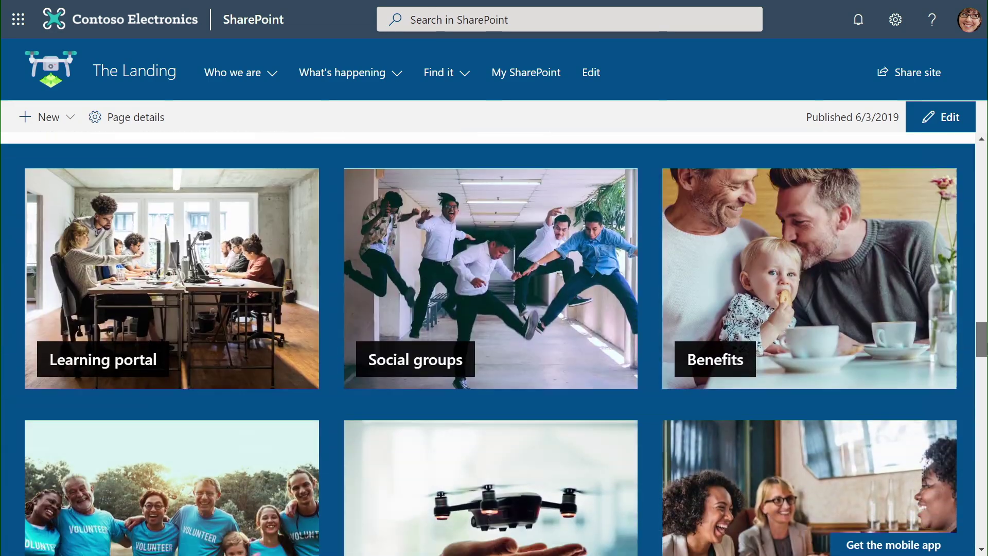
scroll(488, 344, down, 2)
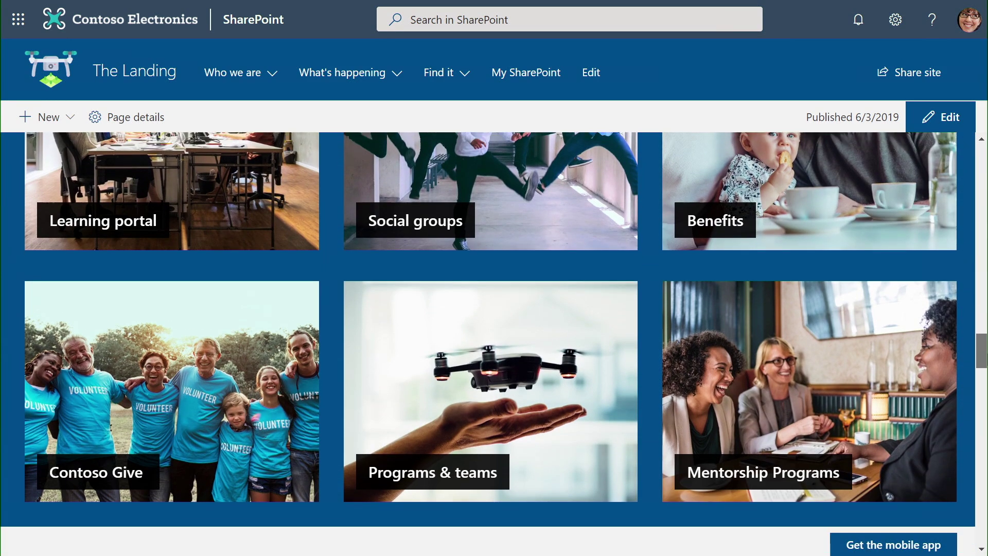
scroll(488, 344, down, 6)
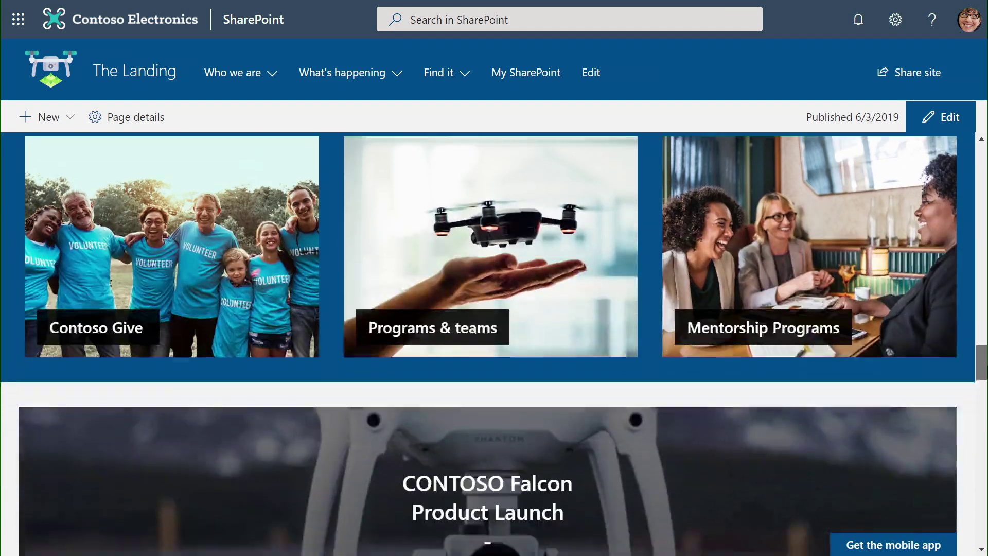
scroll(488, 344, down, 1)
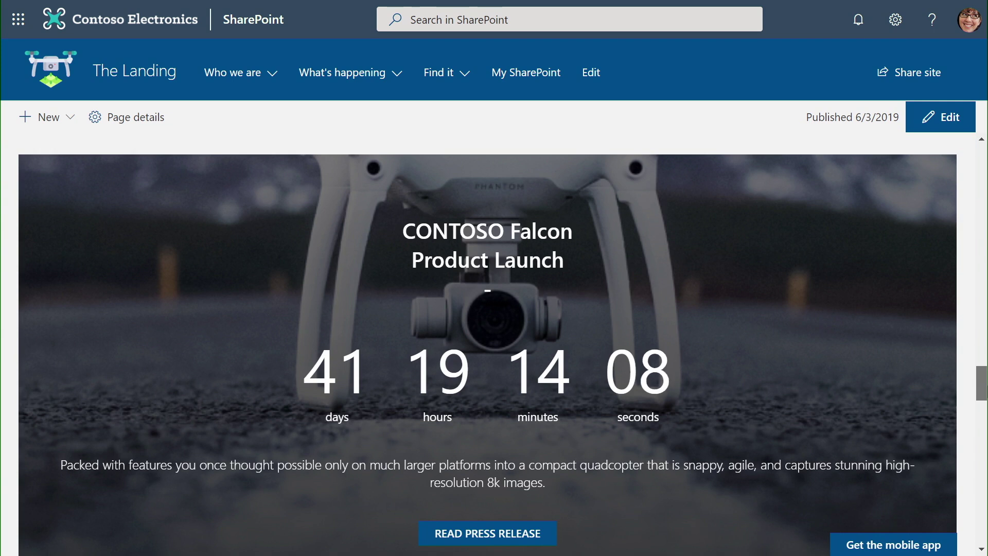
scroll(487, 344, down, 3)
scroll(503, 306, down, 3)
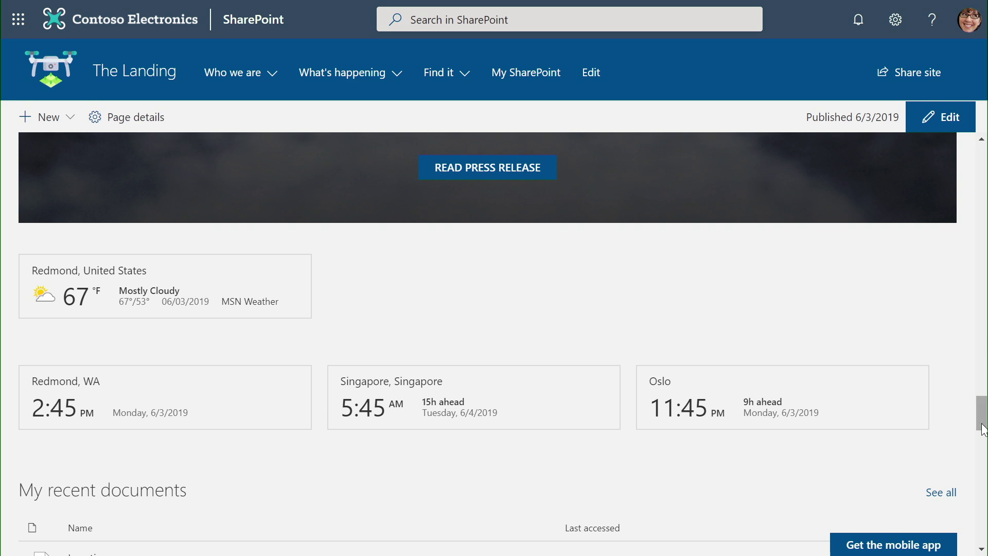
drag(982, 418, 981, 446)
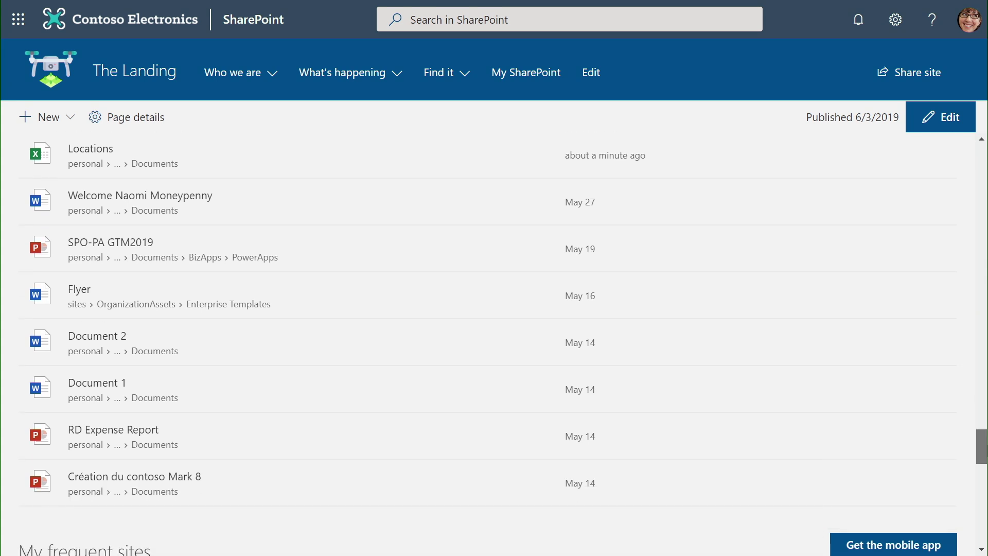
scroll(503, 349, up, 1)
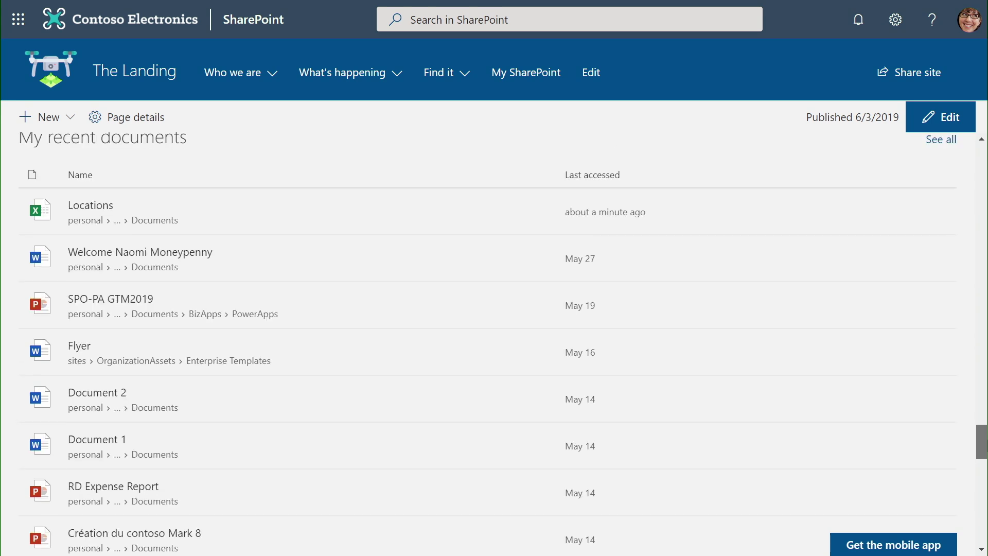
scroll(503, 342, down, 2)
scroll(503, 343, up, 3)
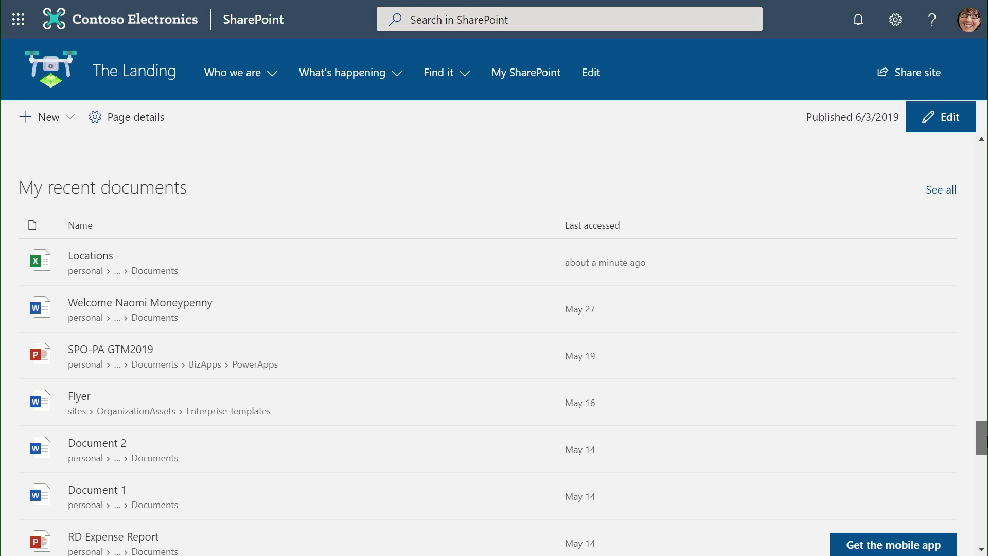
scroll(504, 342, down, 9)
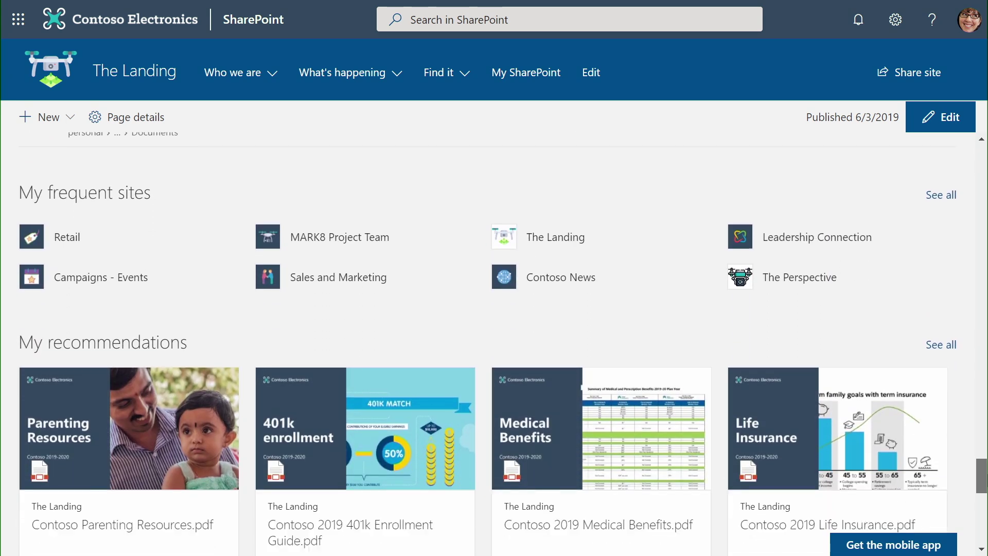
scroll(488, 344, down, 3)
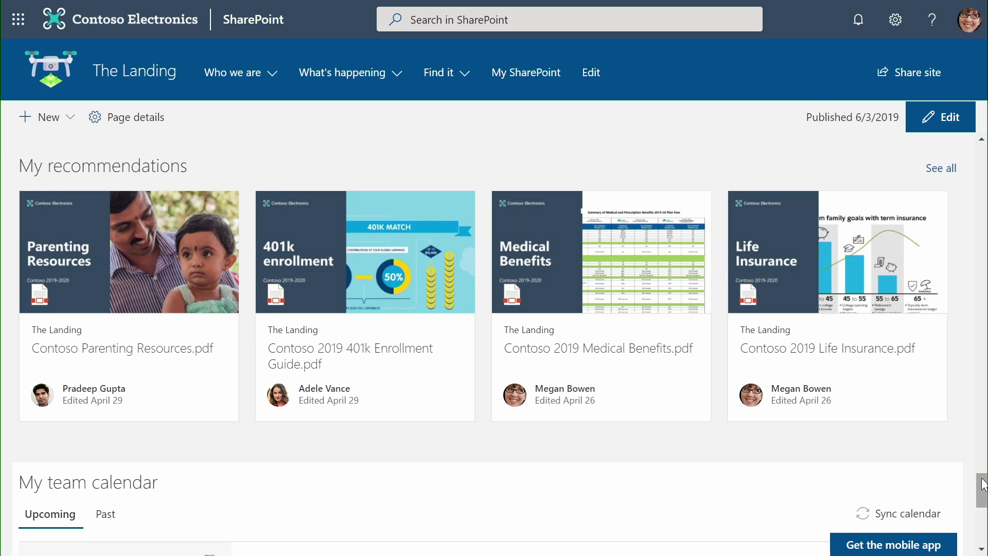
drag(983, 485, 984, 517)
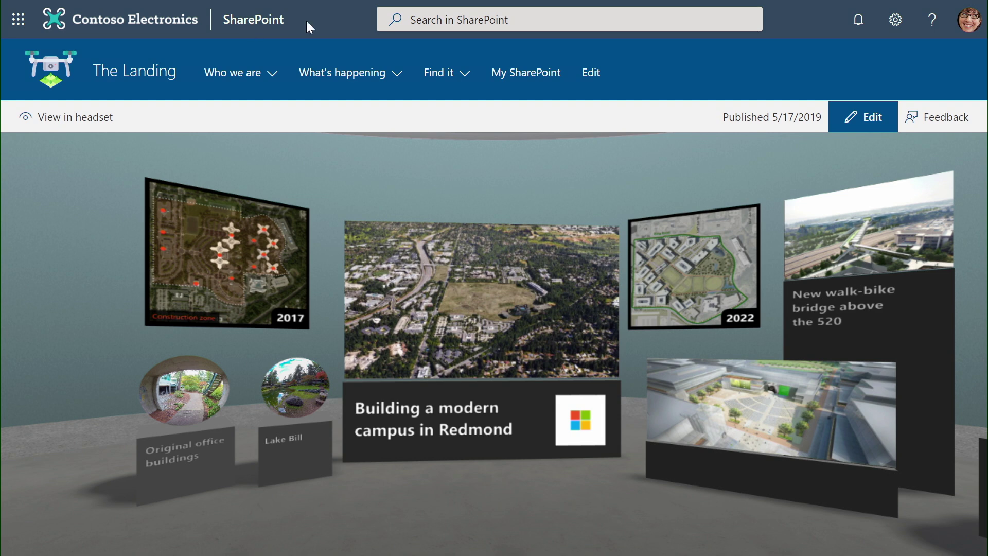
Open the What's happening events menu and rotate the 3D space to bring the 2017 map into view
click(326, 72)
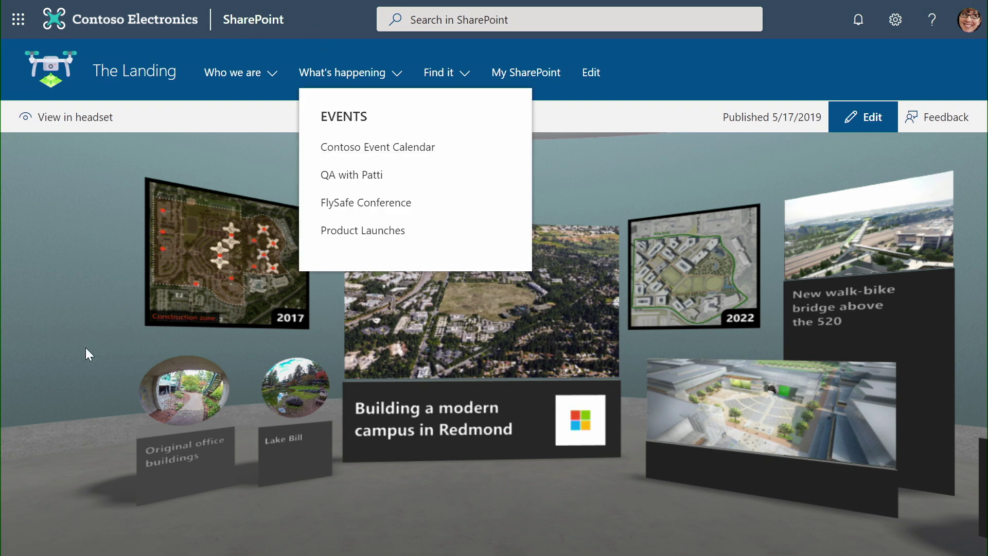
drag(752, 350, 840, 357)
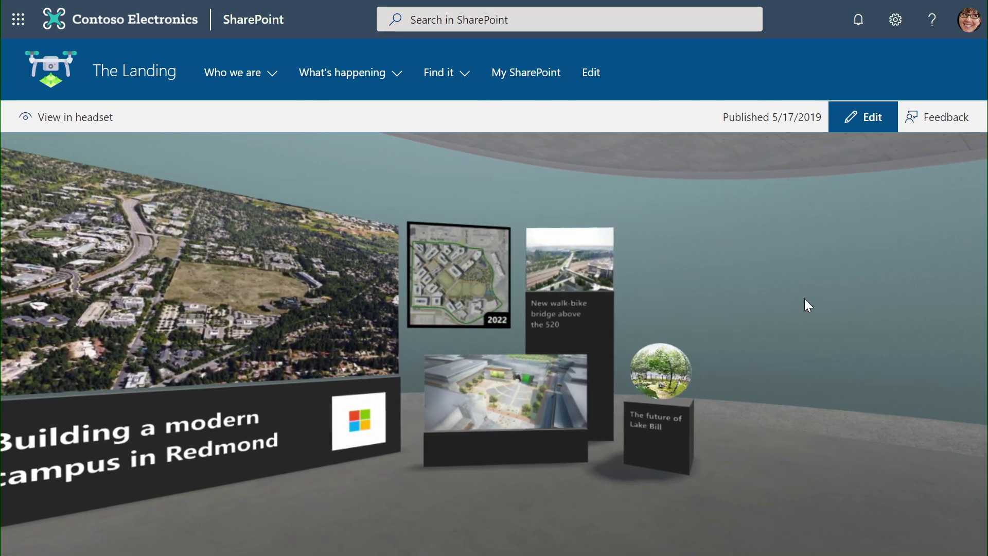
drag(850, 310, 655, 301)
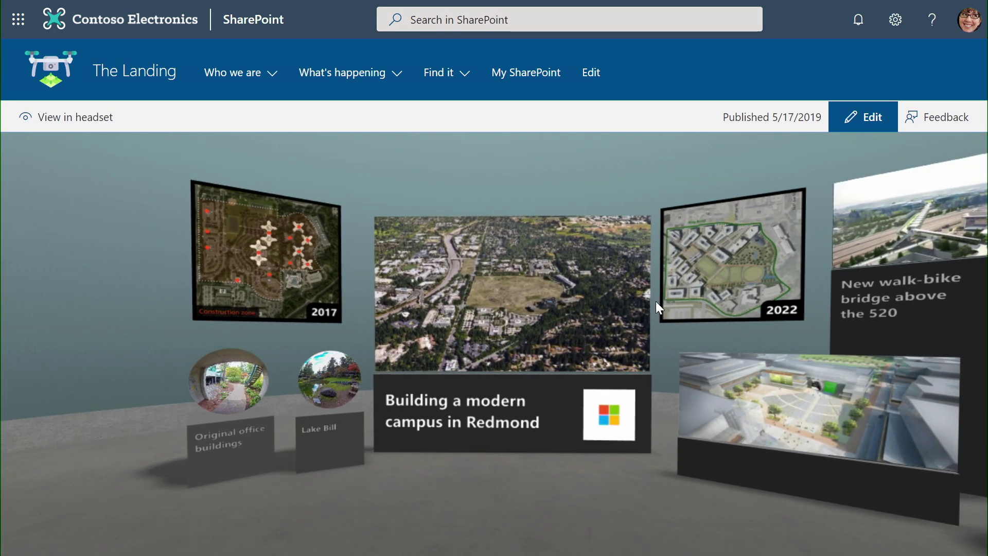
Play the campus board's aerial video, then open and pan the 360° Lake Bill panorama
click(511, 294)
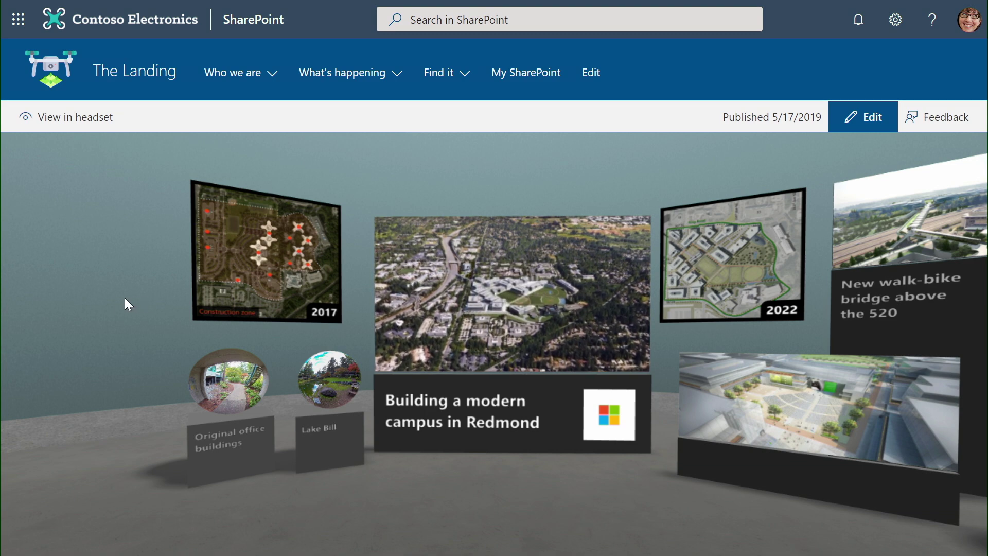
mouse_move(79, 298)
mouse_down()
mouse_move(108, 301)
mouse_move(68, 305)
mouse_up()
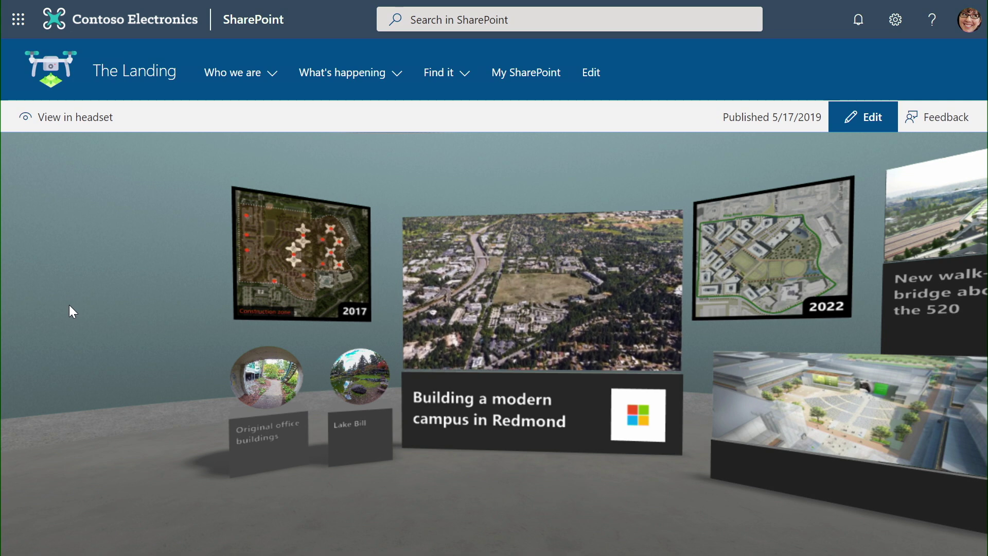
click(363, 388)
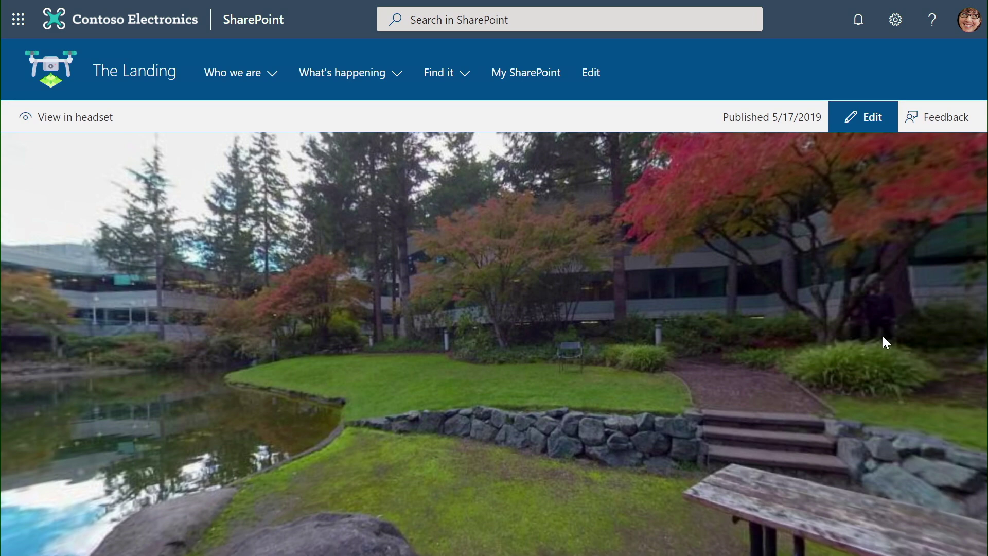
mouse_move(883, 337)
mouse_down()
mouse_move(301, 325)
mouse_move(310, 325)
mouse_up()
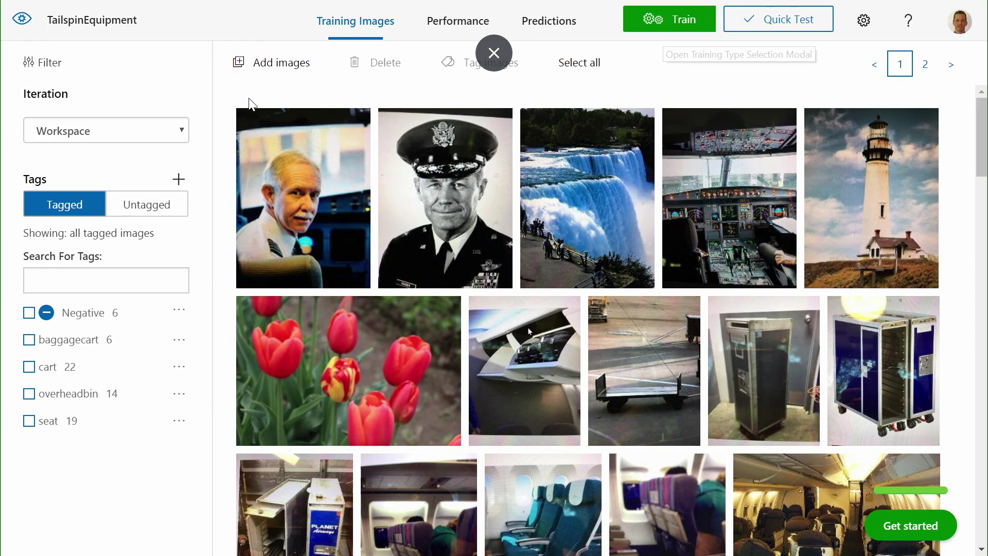
Start adding a new training image from a file to the TailspinEquipment project
click(289, 68)
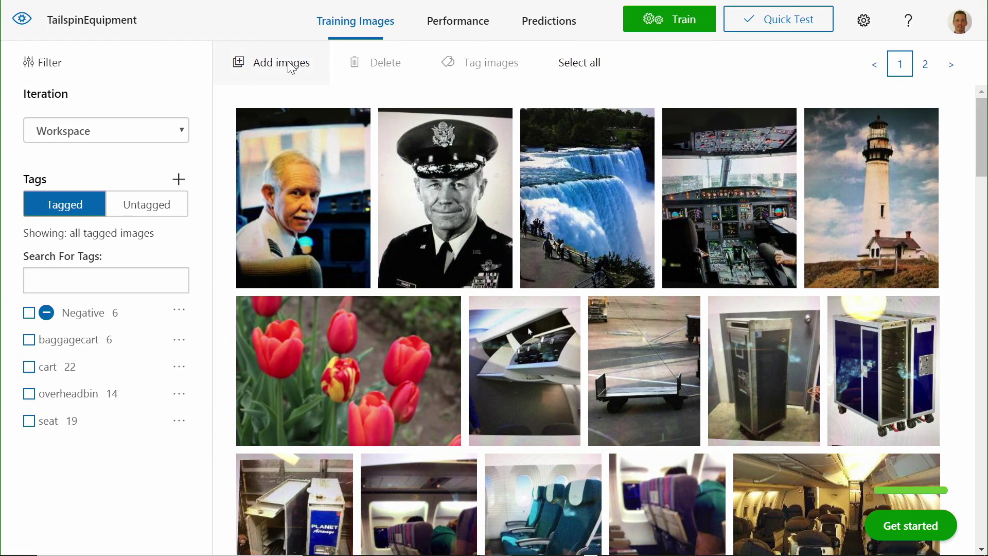
Upload Storefront.jpg tagged Negative, raising the Negative tag count to 7
click(218, 181)
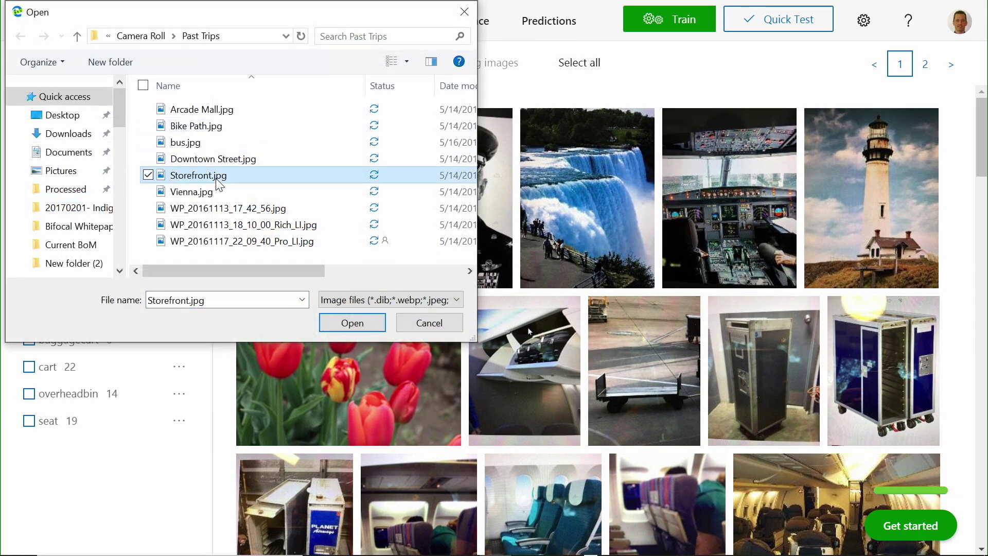
click(353, 325)
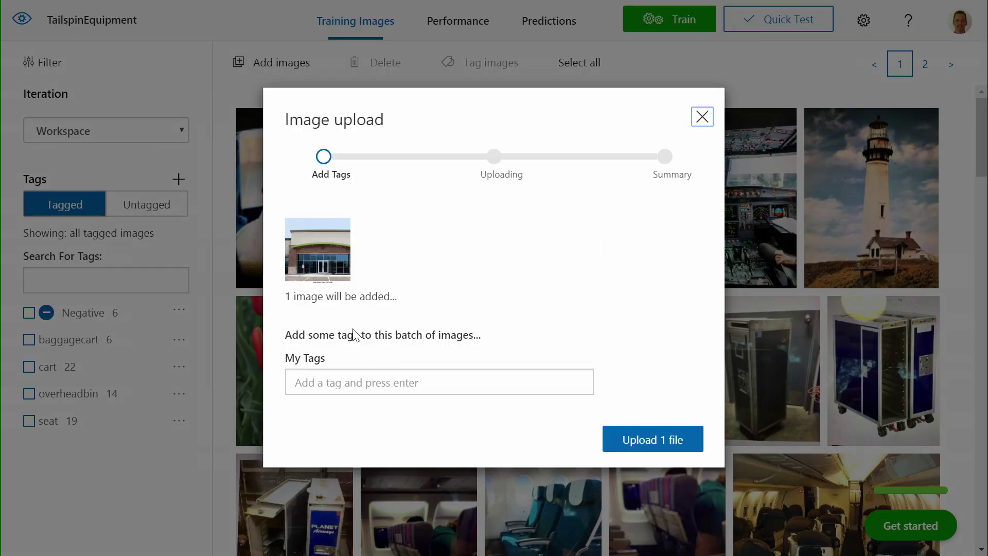
click(341, 388)
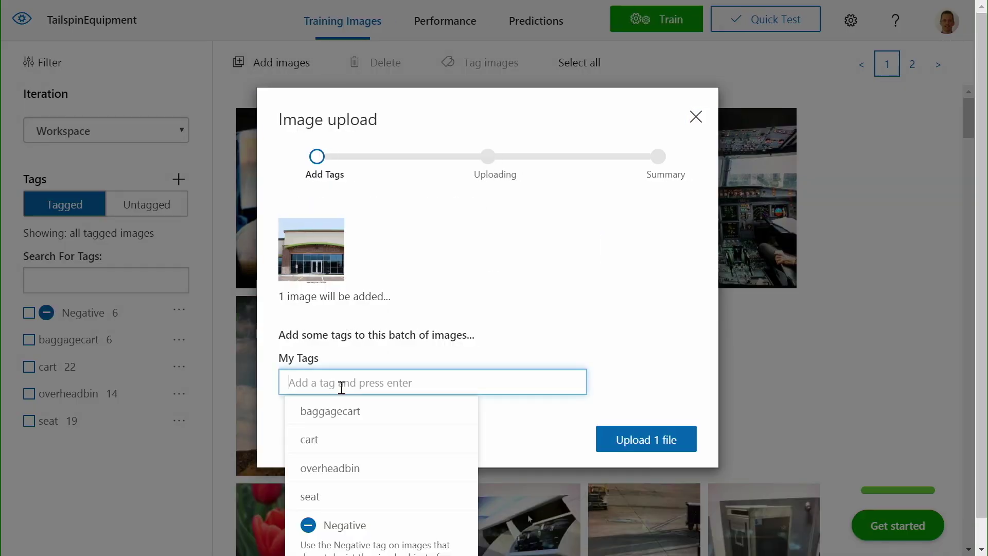
click(339, 530)
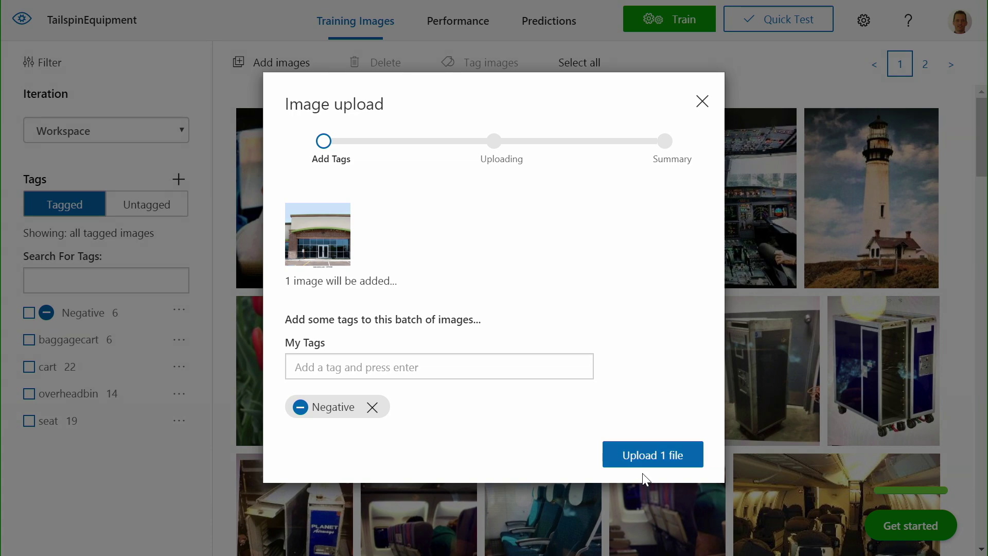
click(646, 460)
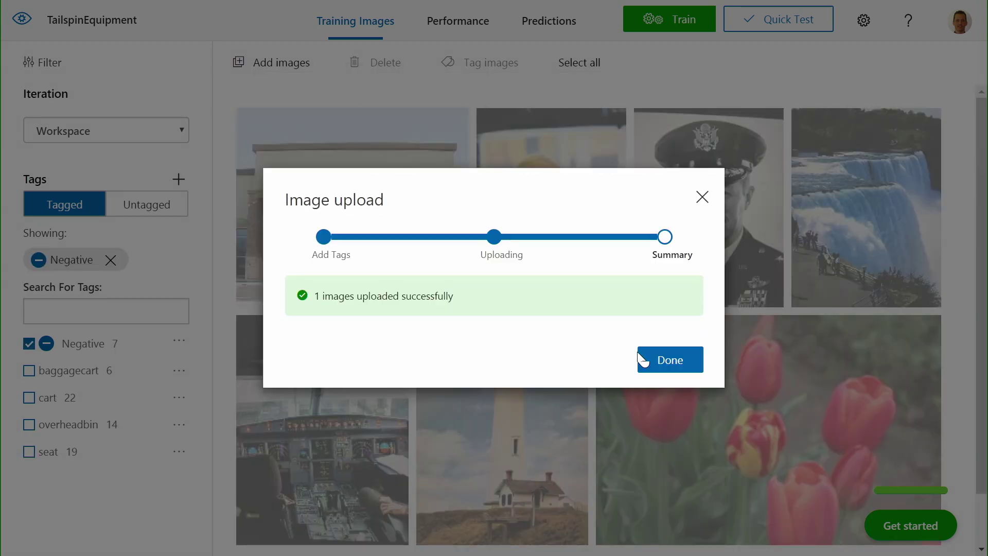
click(661, 362)
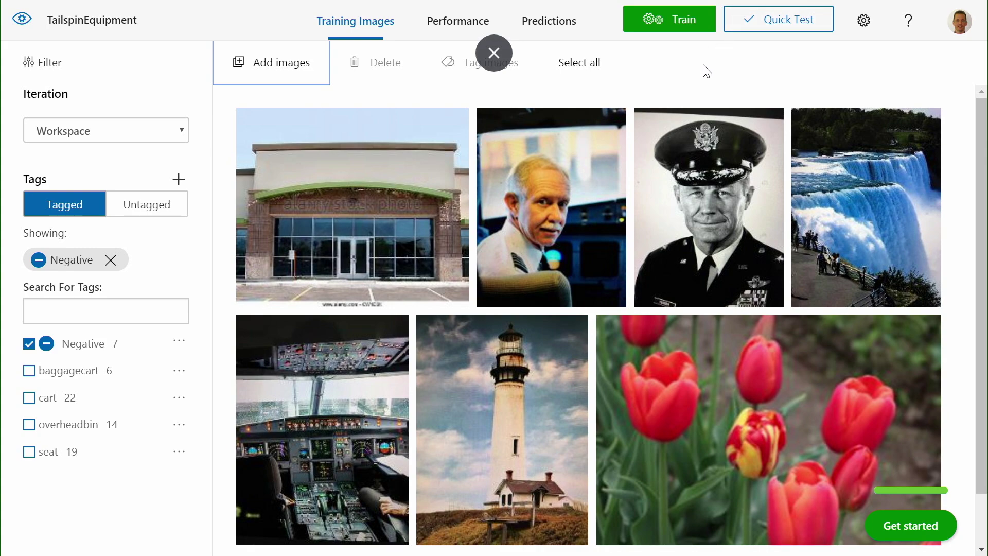
Train the TailspinEquipment model using Fast Training
click(683, 21)
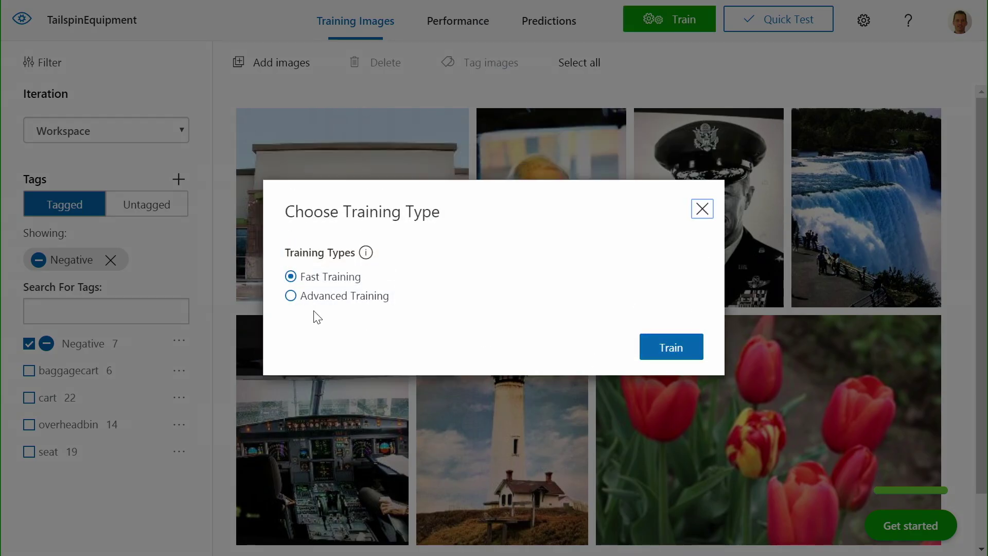
click(671, 350)
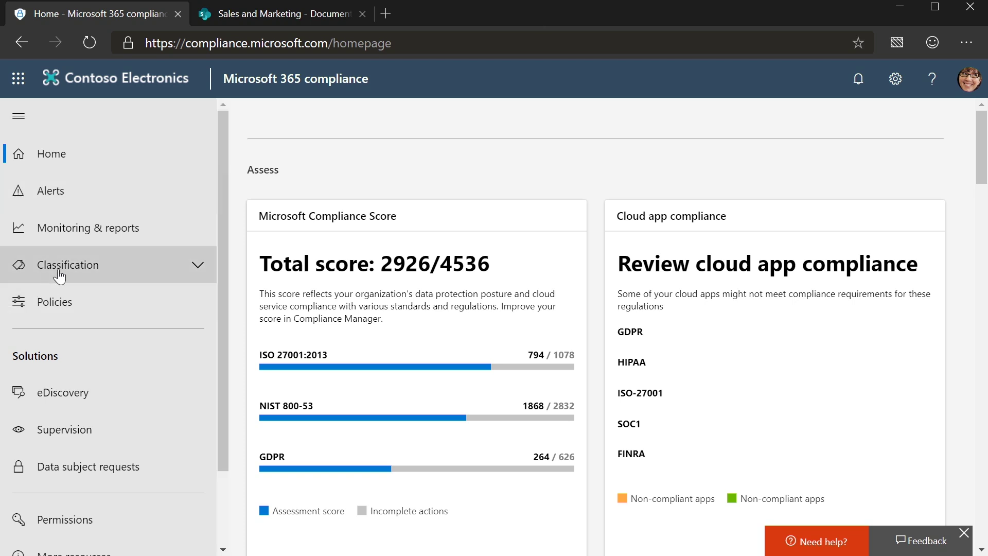
Under Classification > Labels, open the Executive Team Only. sensitivity label for editing
click(81, 266)
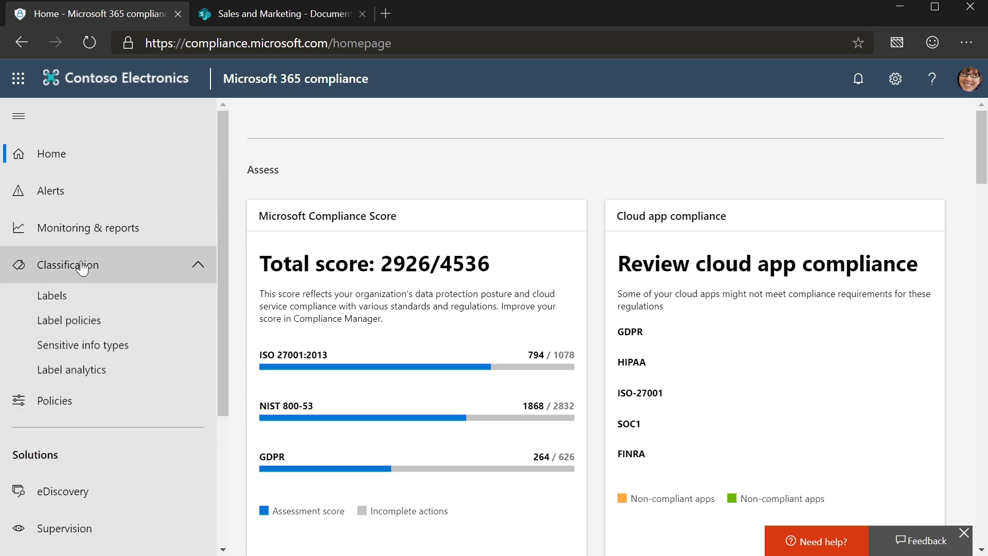
click(63, 301)
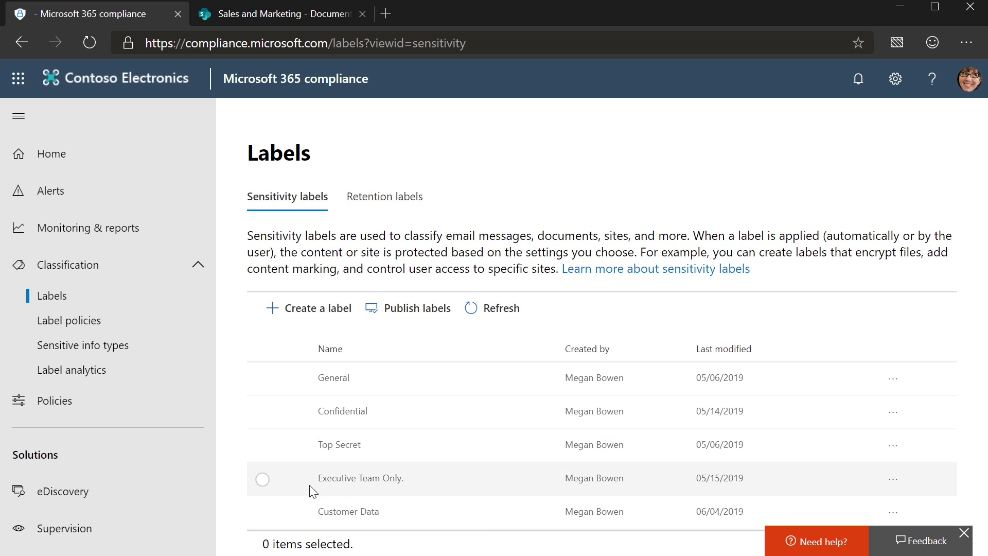
click(263, 483)
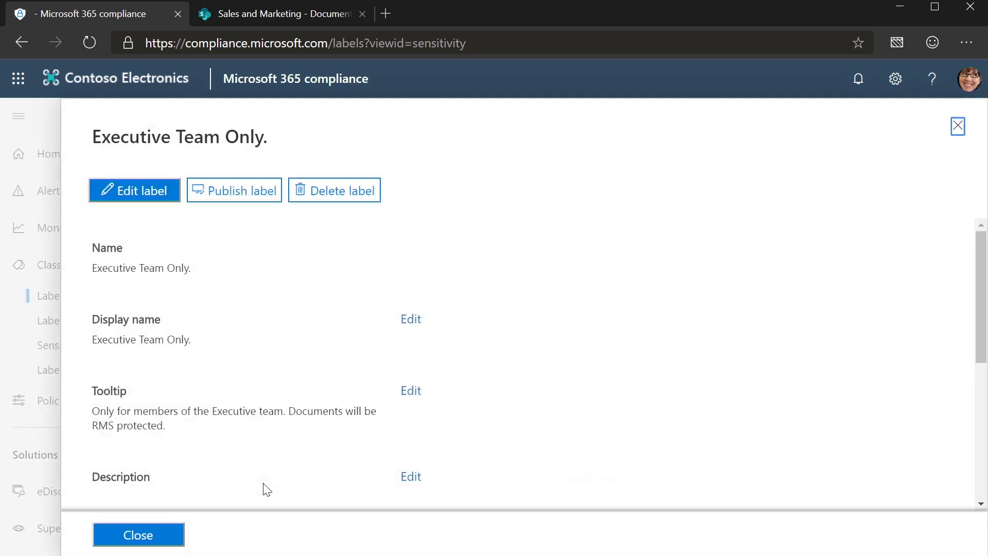
click(146, 189)
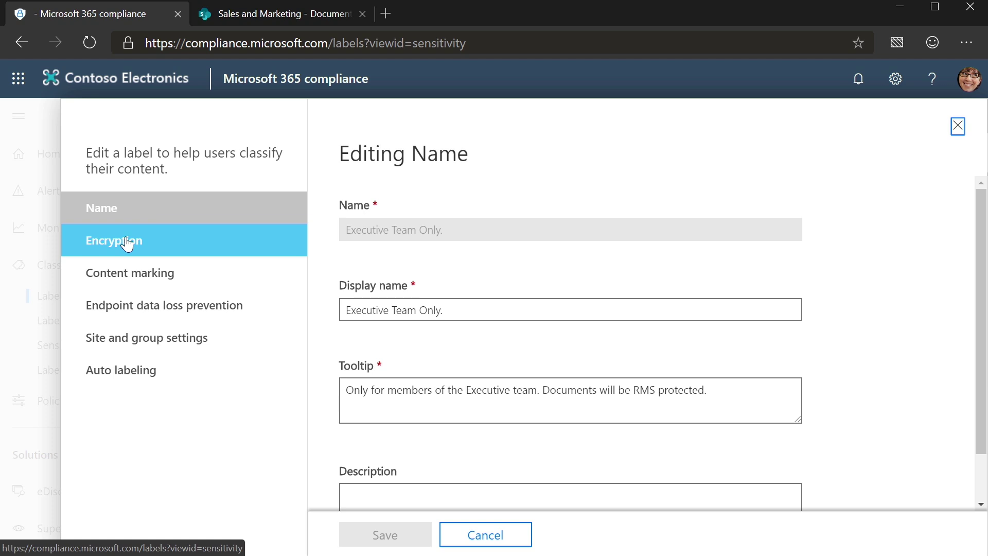
Review the label's encryption settings, close the editor without saving, and return to SharePoint
click(127, 245)
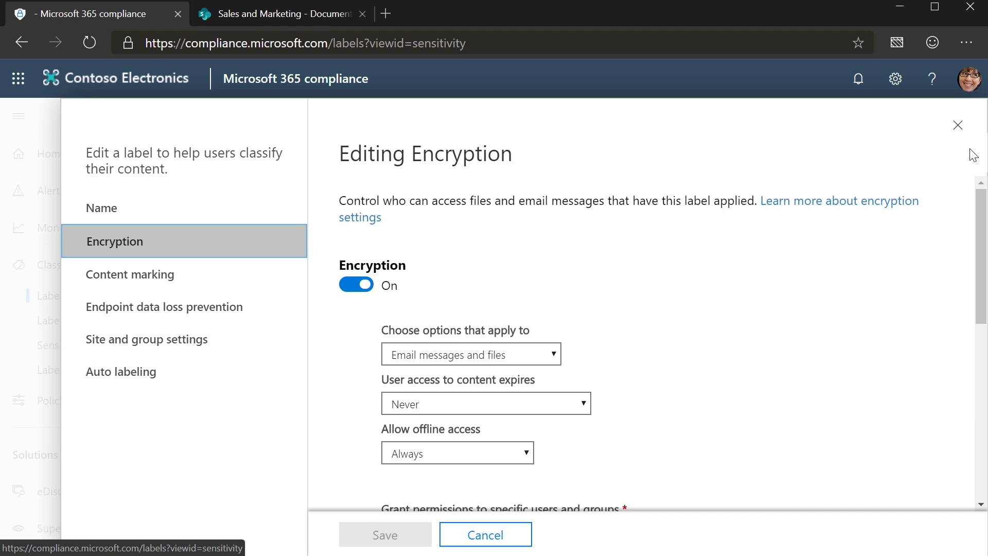
click(957, 125)
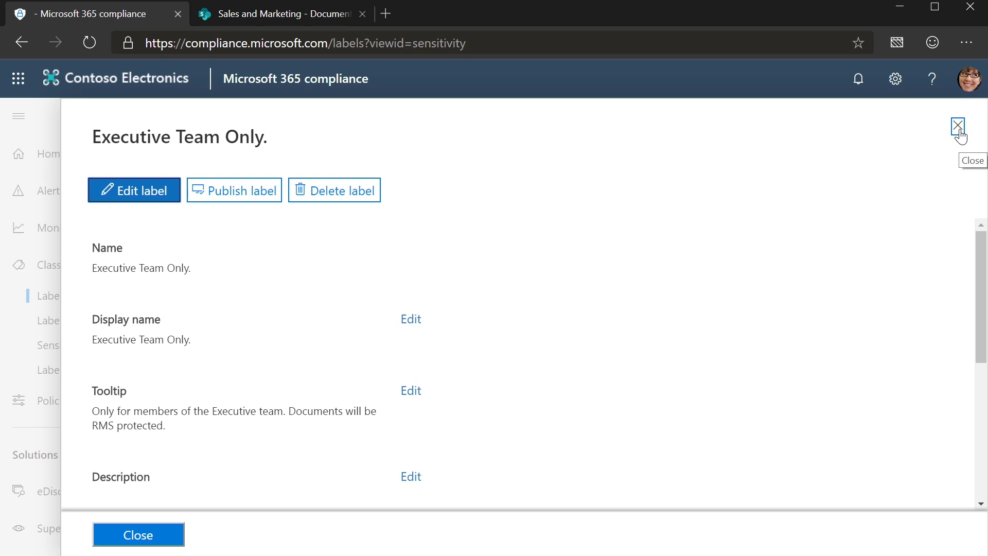
click(273, 11)
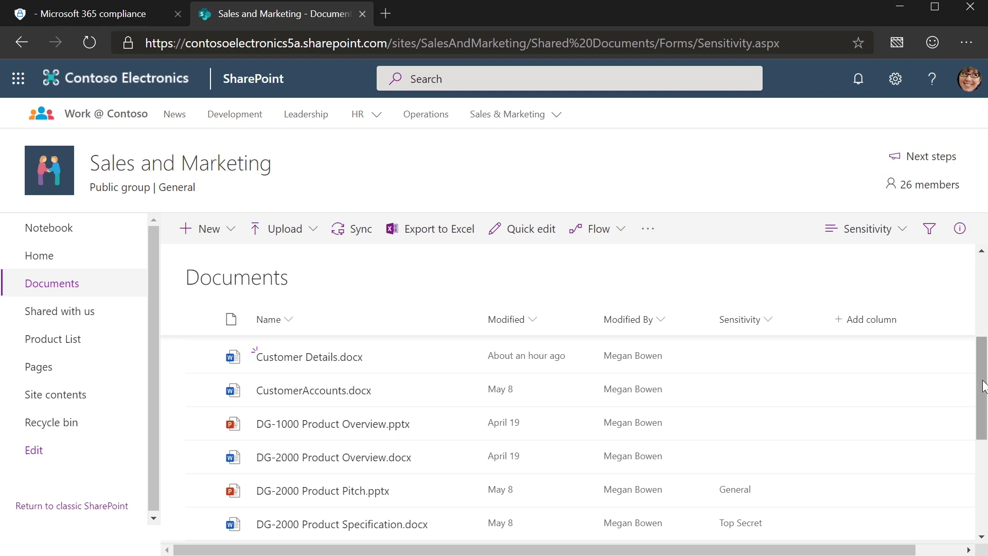
Scroll to the top of the Sales and Marketing Documents list and open Annual Financial Report.docx
scroll(254, 355, up, 5)
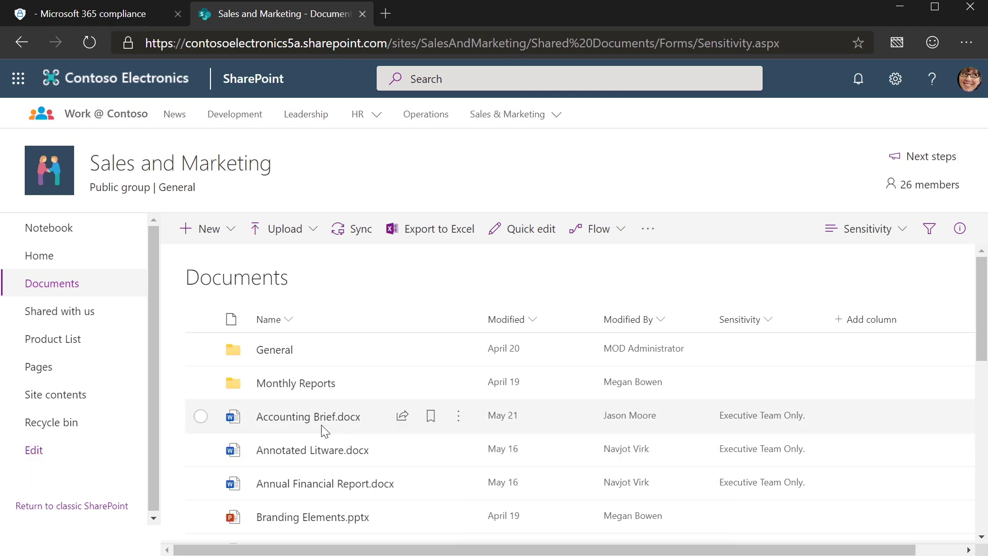
click(320, 493)
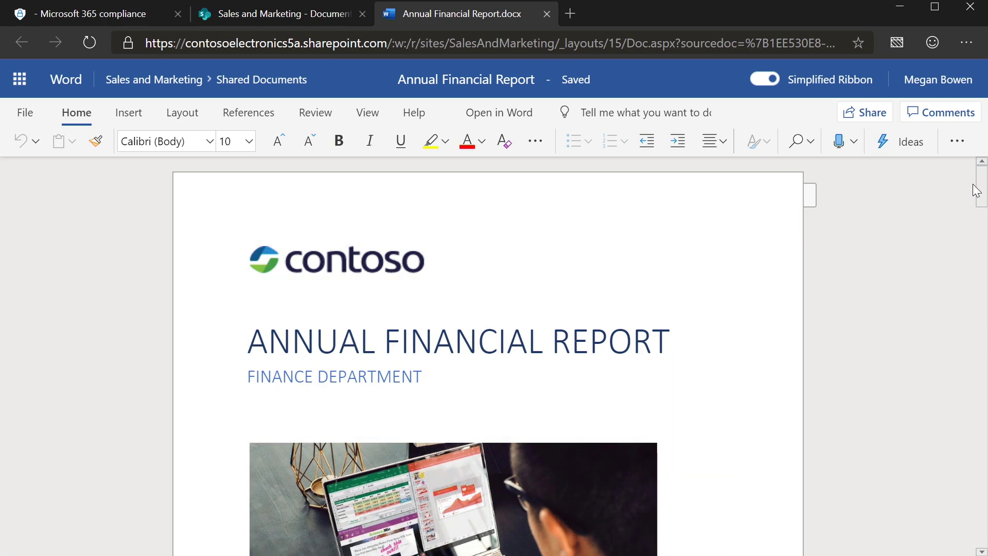
Insert 'new' before 'working' in the intro, verify the Executive Team Only. label, and return to SharePoint
drag(977, 191, 981, 244)
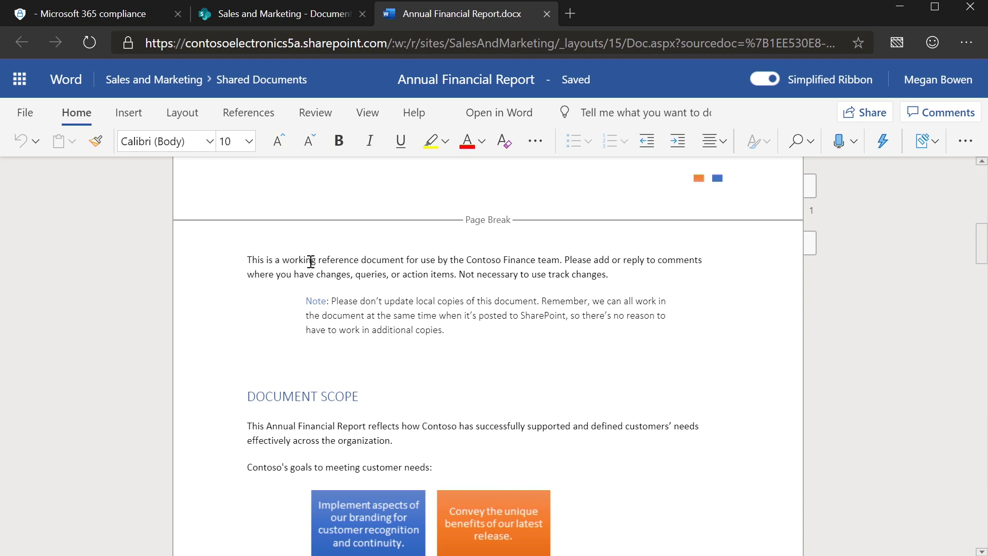
click(281, 260)
text(new)
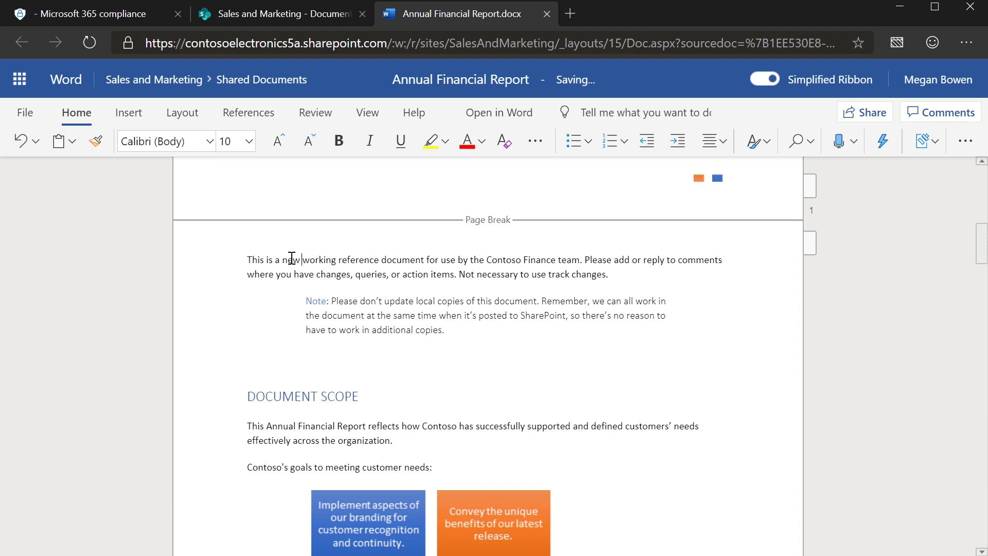
click(926, 143)
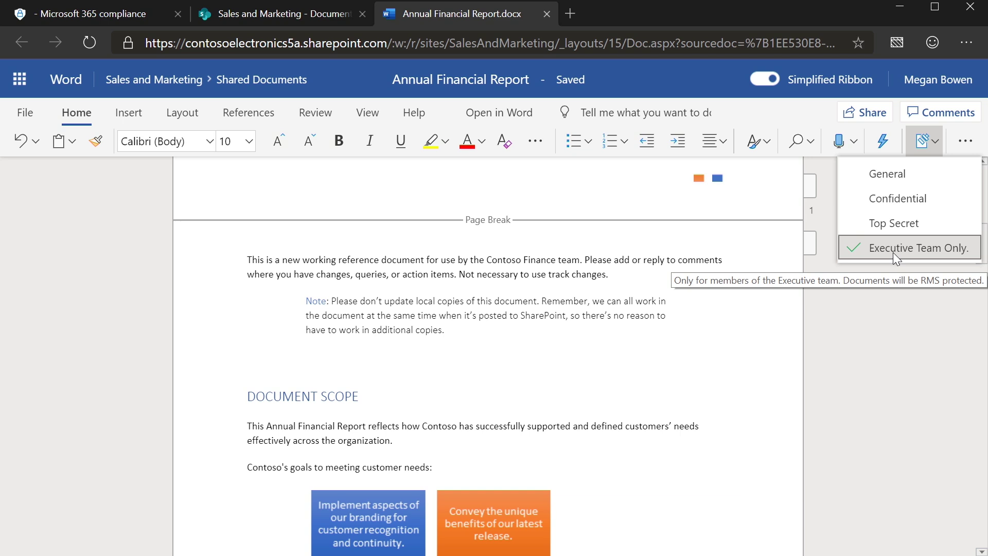
click(288, 11)
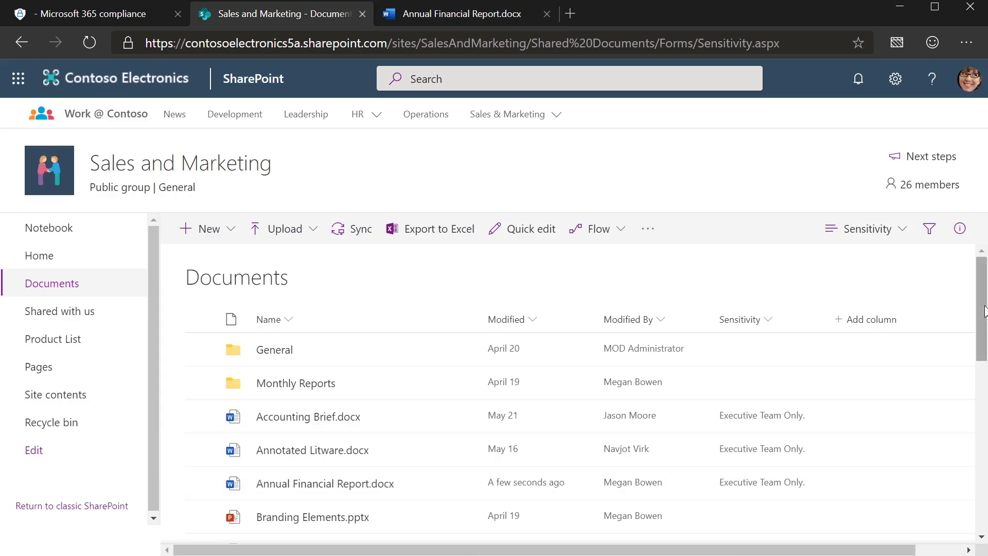
drag(984, 304, 984, 376)
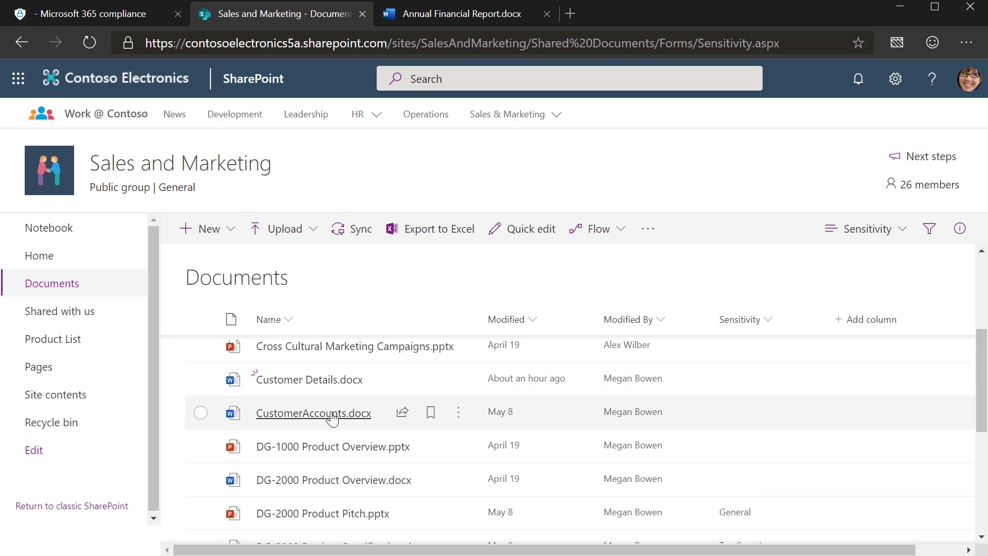
mouse_move(332, 418)
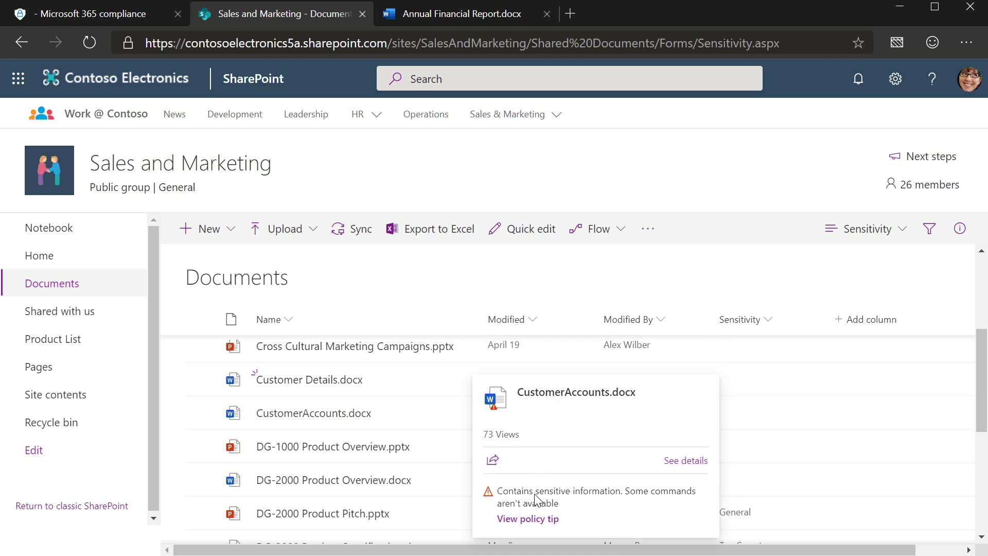
click(300, 413)
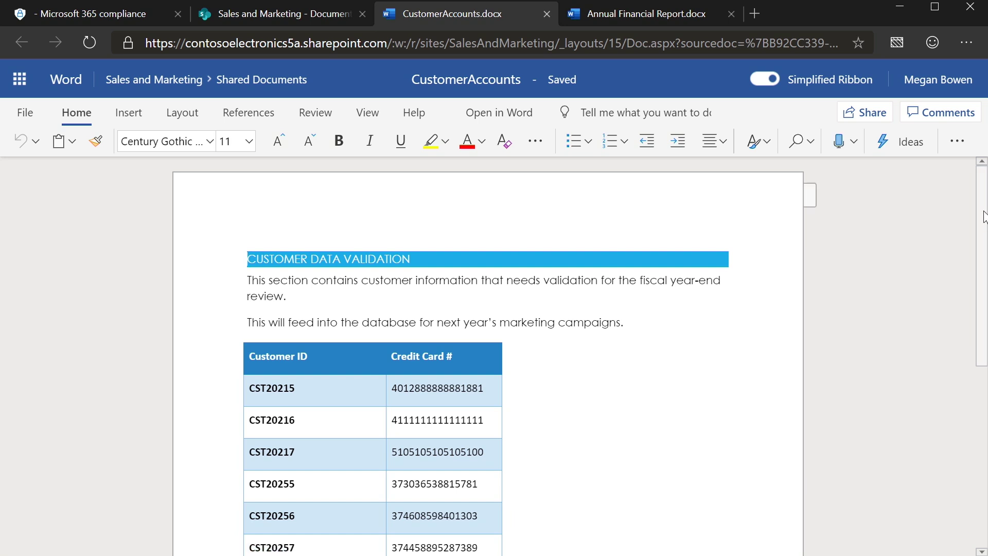
Scroll CustomerAccounts.docx to see the sensitive-information policy tip, then return to the library
scroll(983, 226, down, 2)
scroll(981, 299, down, 6)
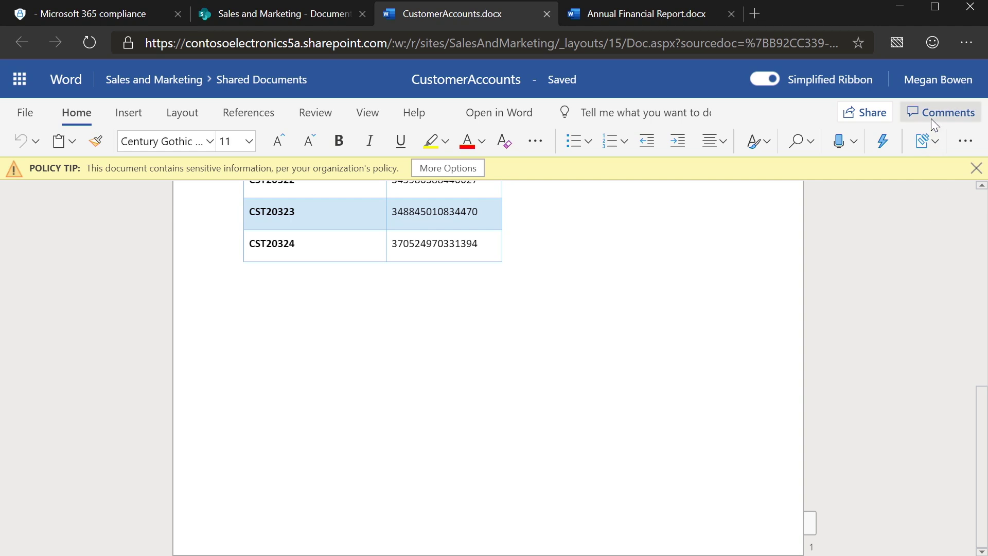
click(282, 13)
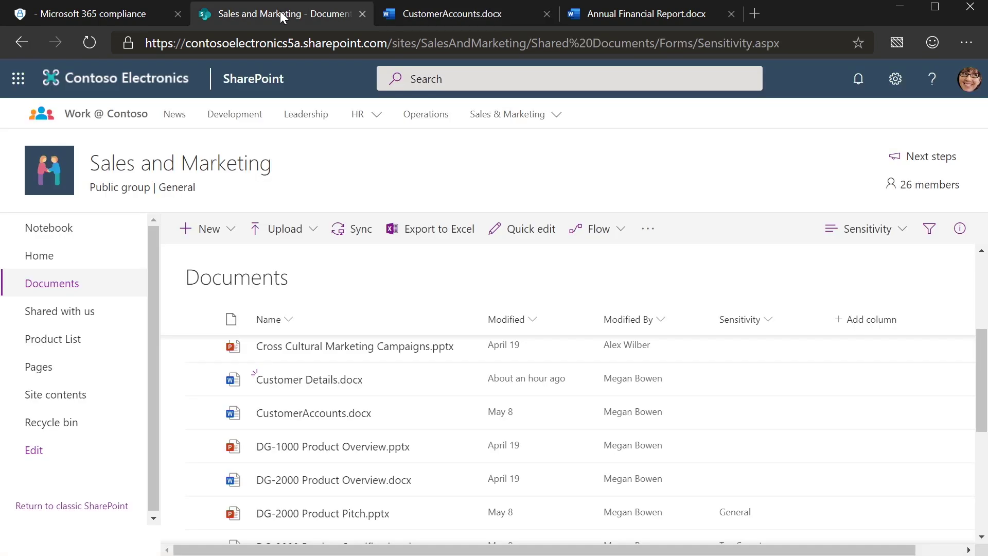